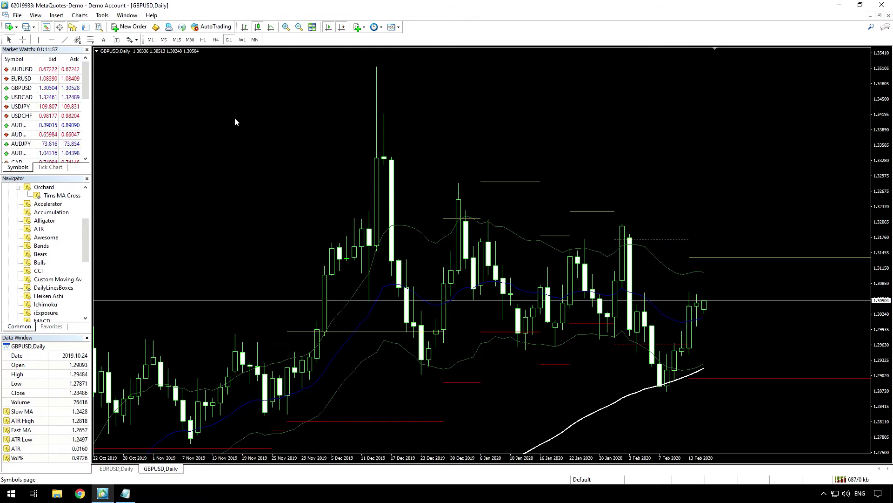
- Delete Tims MA Cross from GBPUSD Daily, then re-attach it with default inputs
{"action": "right_click", "coordinate": [203, 121]}
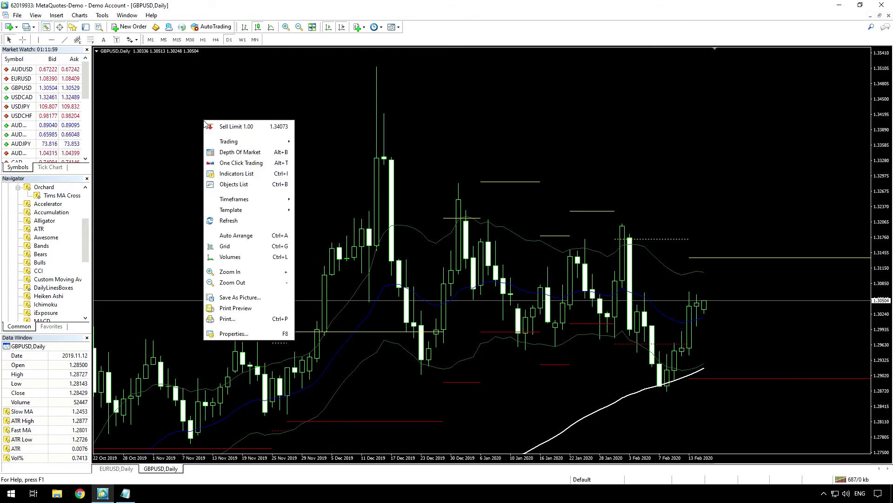
{"action": "left_click", "coordinate": [235, 173]}
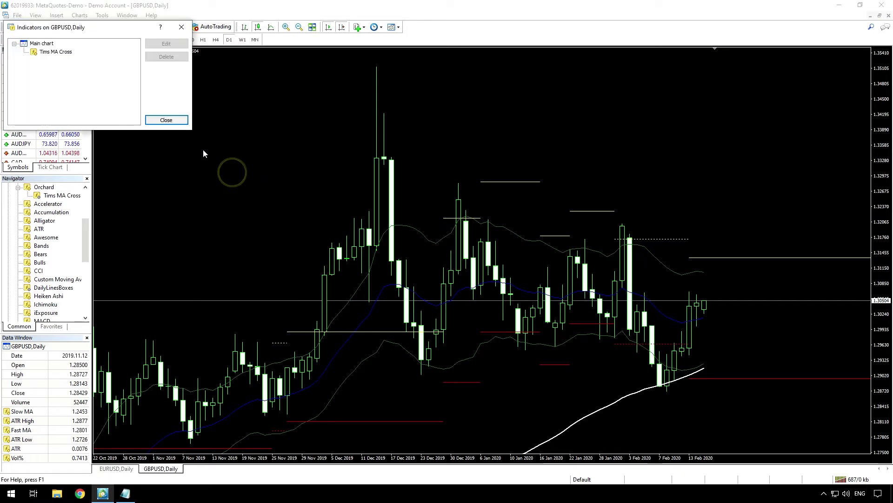
{"action": "left_click", "coordinate": [56, 51]}
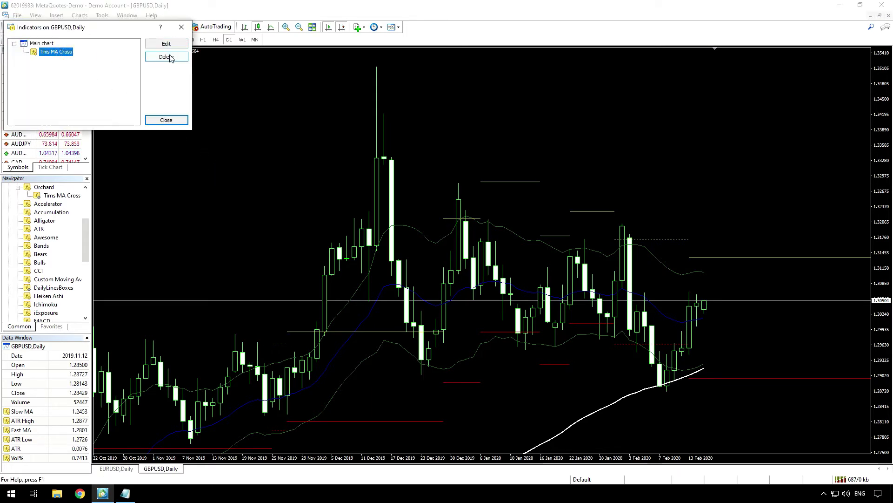
{"action": "left_click", "coordinate": [167, 56]}
{"action": "left_click", "coordinate": [166, 120]}
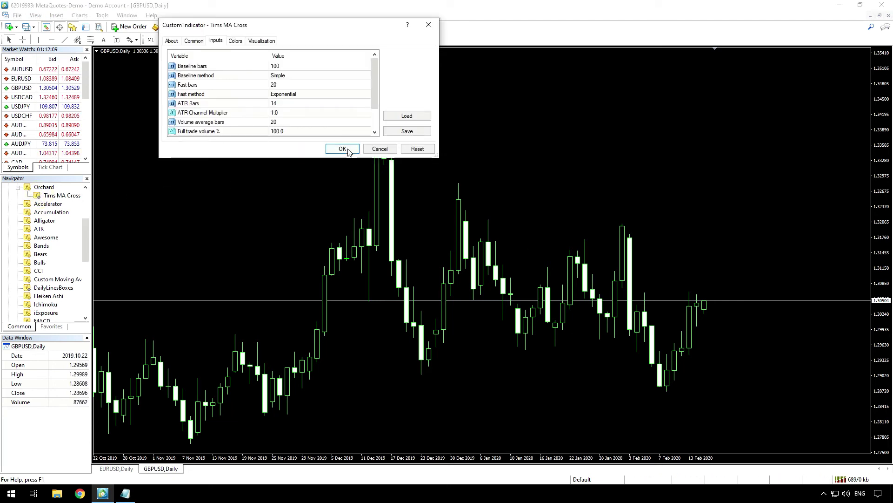
{"action": "left_click", "coordinate": [346, 148]}
- Open Tims MA Cross's input settings from the chart's Indicators List and move the window aside
{"action": "right_click", "coordinate": [207, 114]}
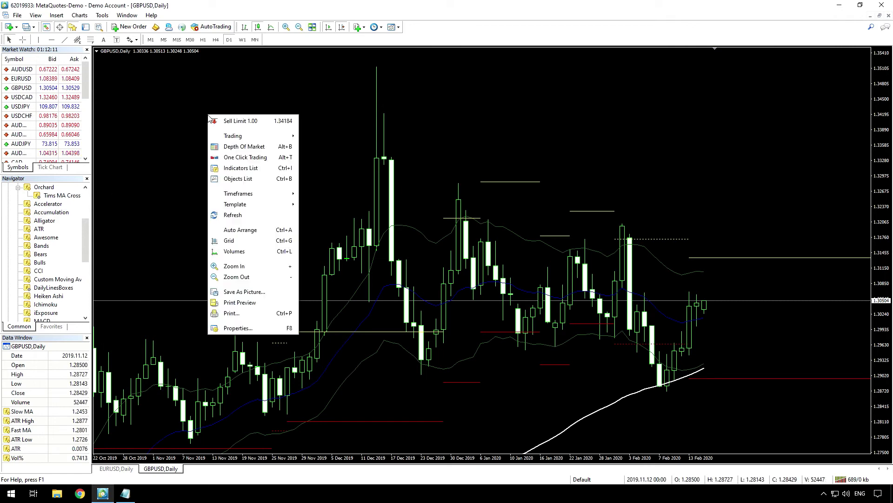
{"action": "left_click", "coordinate": [249, 169]}
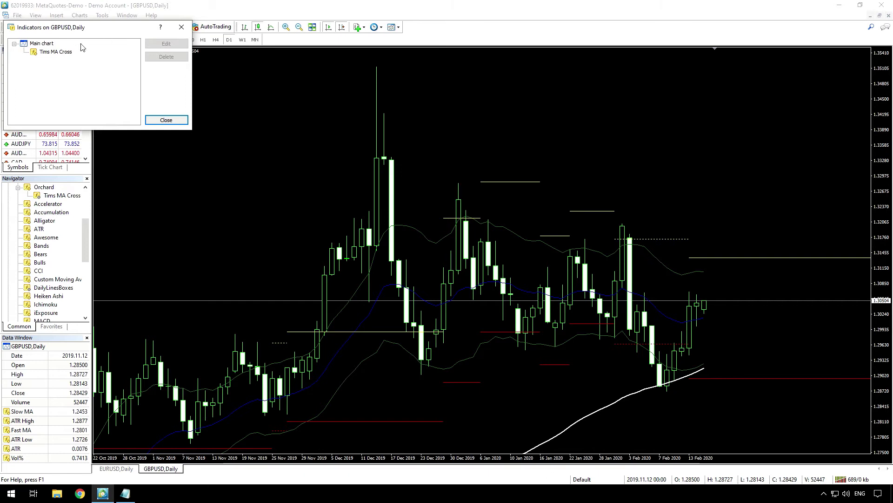
{"action": "left_click", "coordinate": [69, 55]}
{"action": "left_click", "coordinate": [166, 43]}
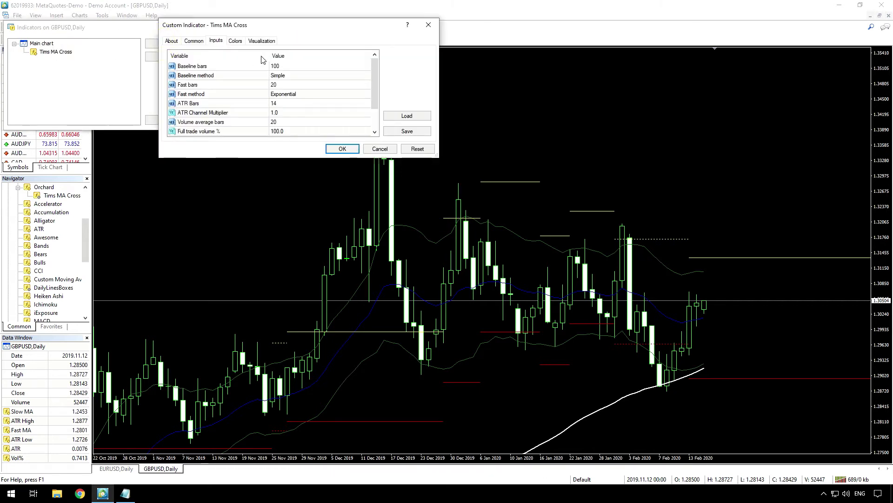
{"action": "left_click_drag", "start_coordinate": [302, 28], "coordinate": [159, 30]}
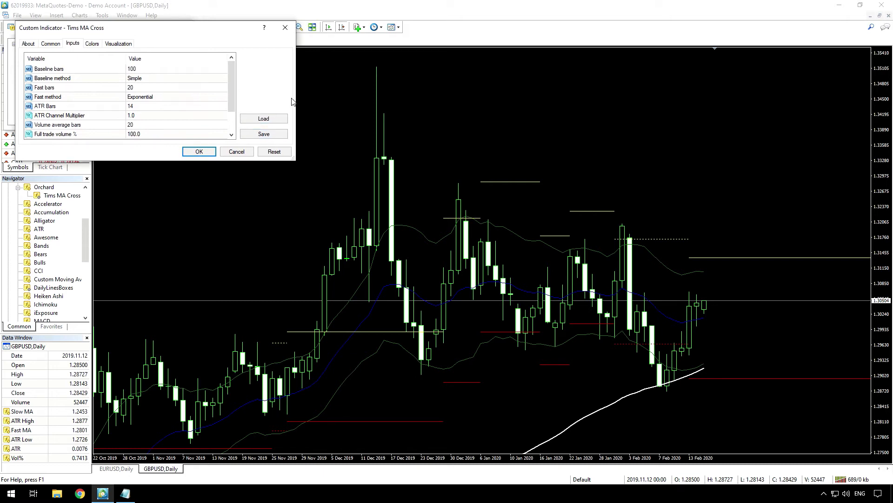
- Review the baseline and fast bars/methods, ATR Bars 14 and ATR Channel Multiplier 1.0
{"action": "left_click", "coordinate": [167, 69]}
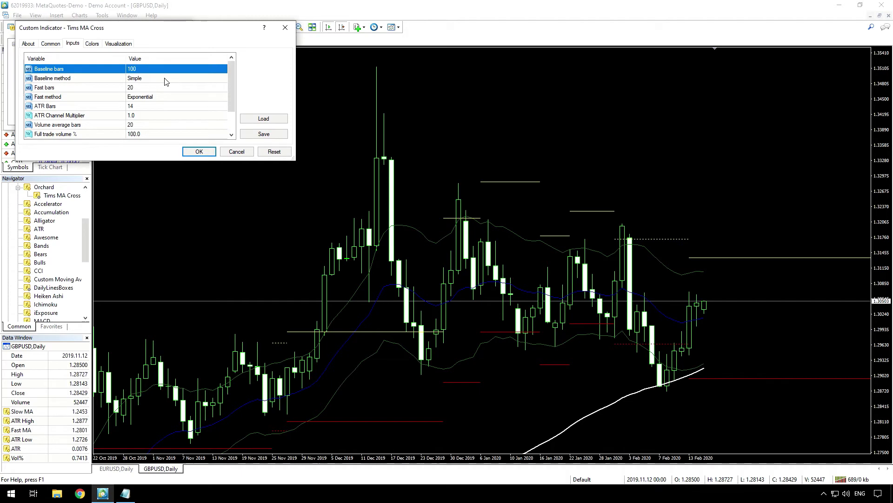
{"action": "left_click", "coordinate": [165, 79]}
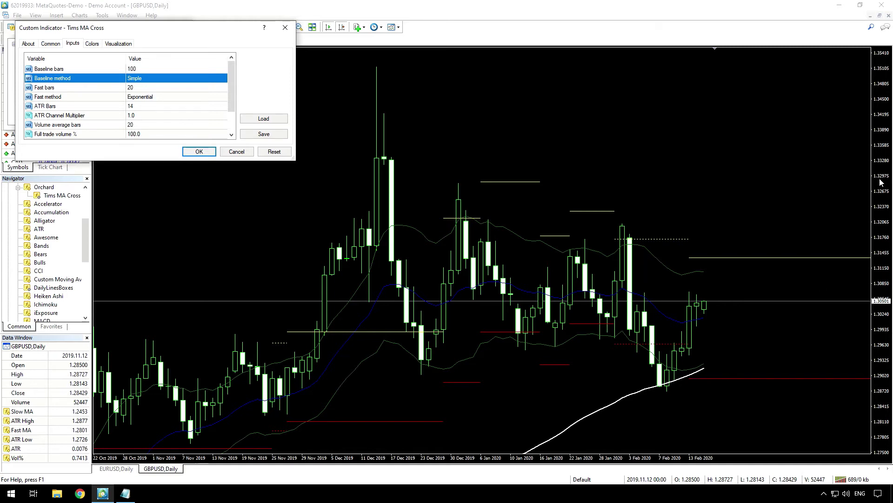
{"action": "left_click", "coordinate": [154, 88]}
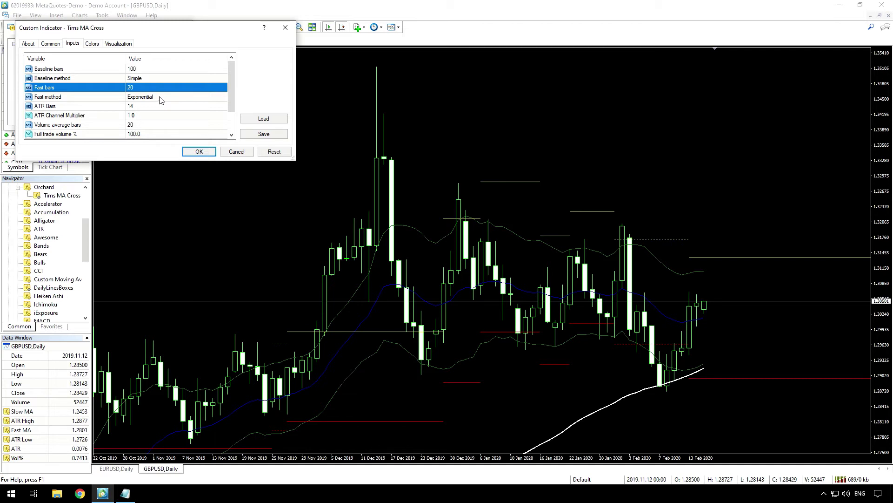
{"action": "left_click", "coordinate": [159, 98]}
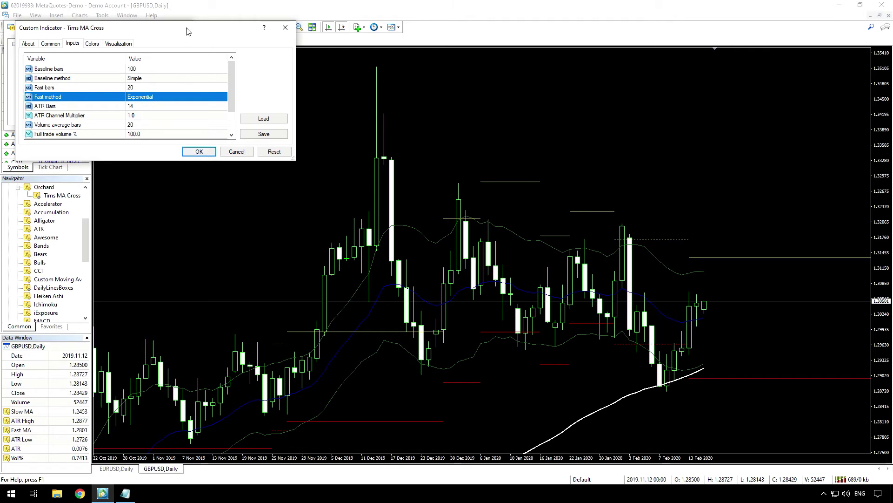
{"action": "mouse_move", "coordinate": [186, 31]}
{"action": "left_mouse_down"}
{"action": "mouse_move", "coordinate": [200, 28]}
{"action": "mouse_move", "coordinate": [190, 27]}
{"action": "left_mouse_up"}
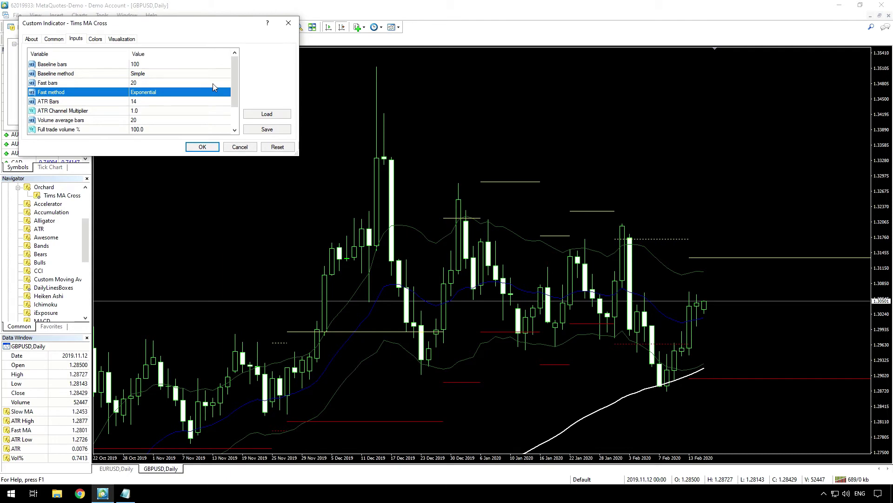
{"action": "left_click", "coordinate": [158, 102]}
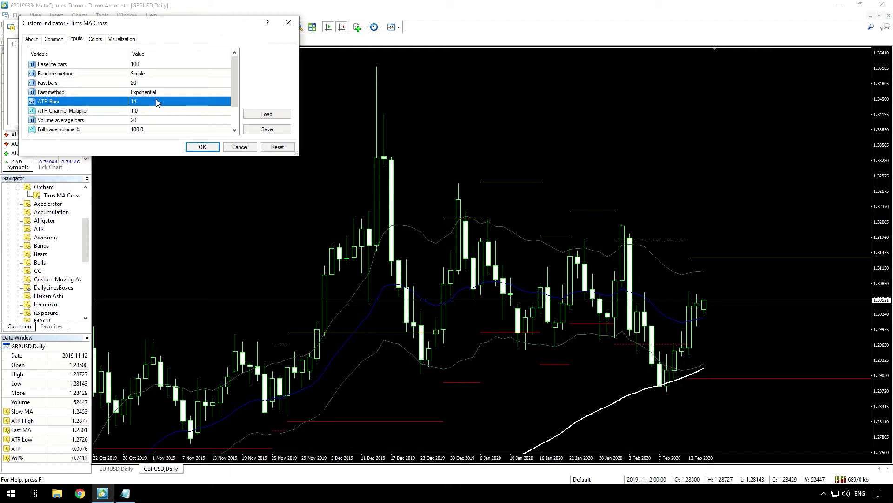
{"action": "left_click", "coordinate": [148, 111]}
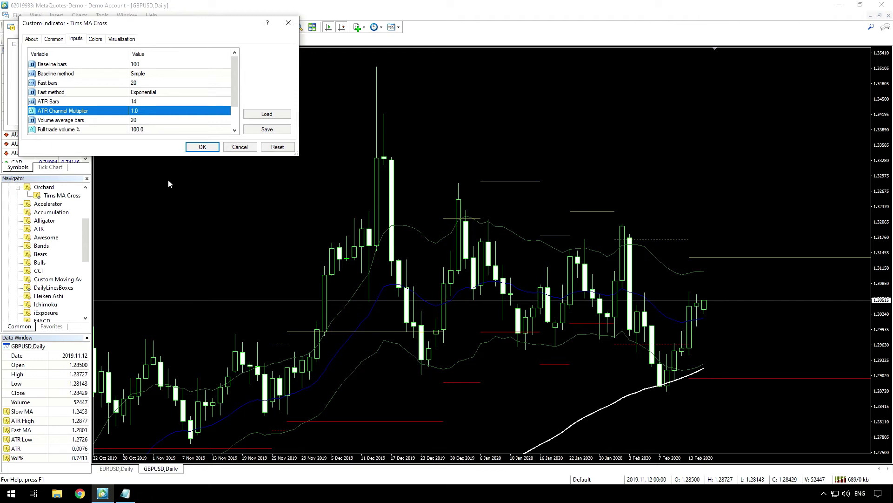
- Review the Volume average bars, Full trade volume % and Half trade volume % inputs
{"action": "scroll", "coordinate": [259, 269], "scroll_direction": "down", "scroll_amount": 1}
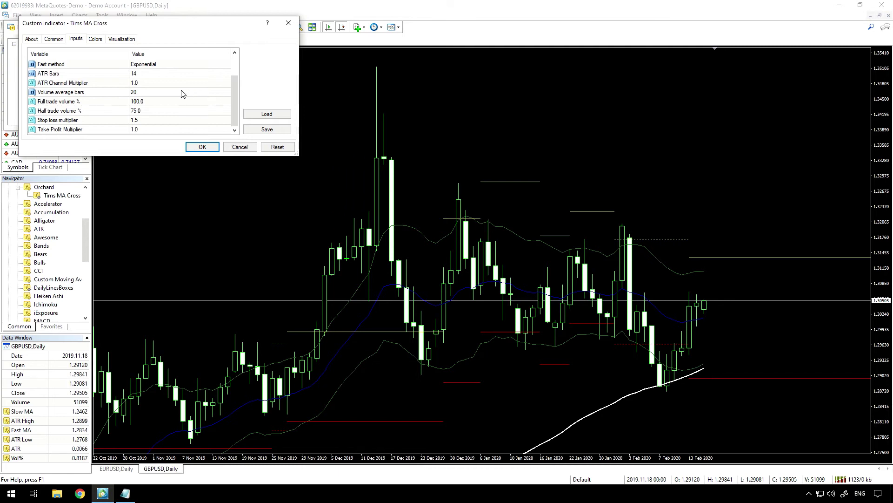
{"action": "left_click", "coordinate": [155, 95]}
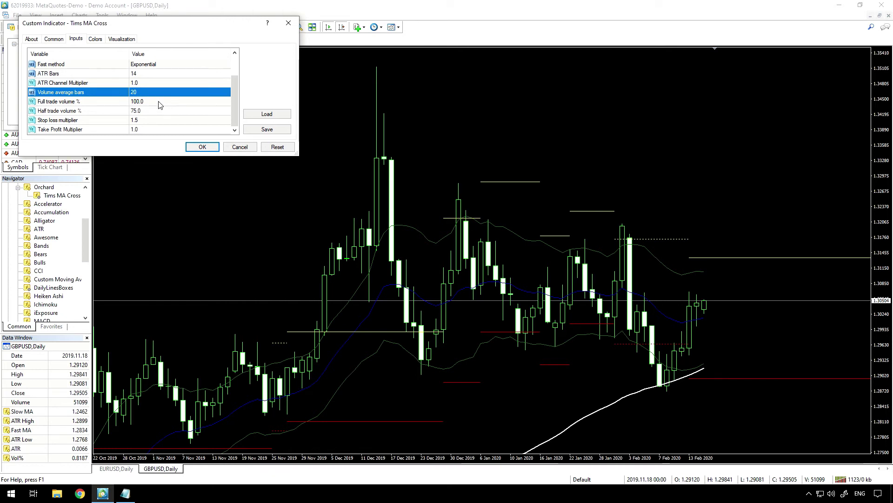
{"action": "left_click", "coordinate": [159, 104]}
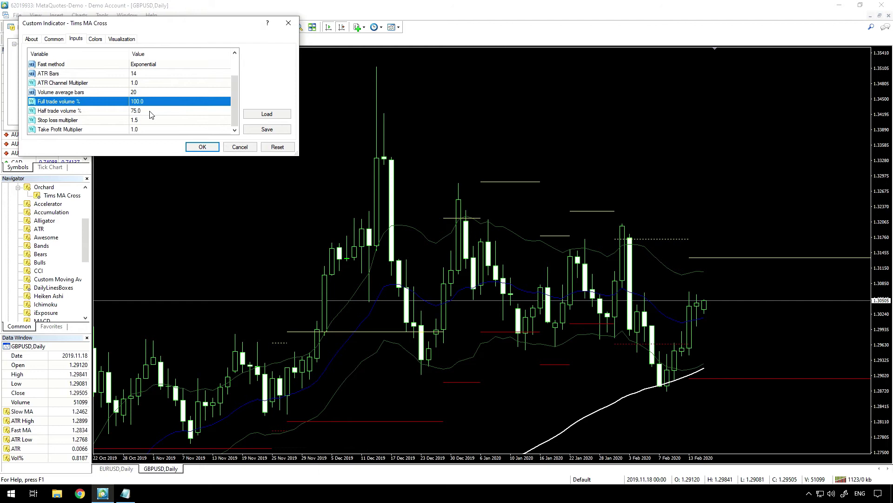
{"action": "left_click", "coordinate": [150, 114]}
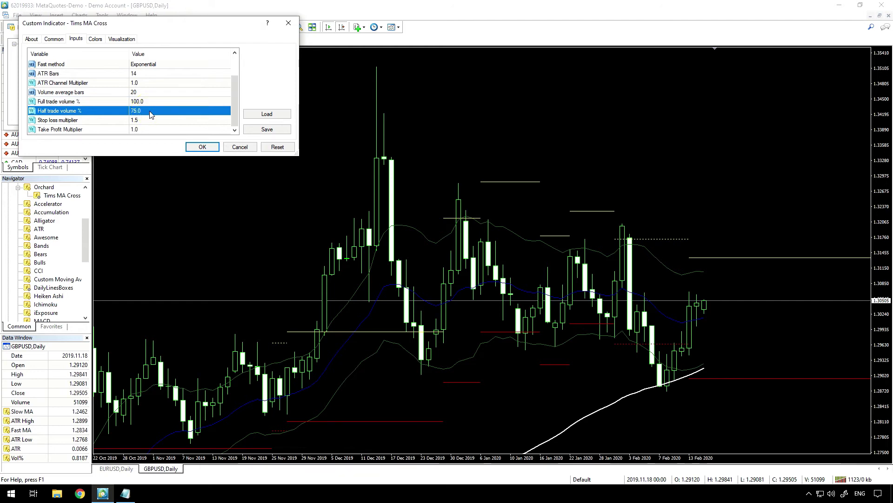
{"action": "left_click", "coordinate": [151, 101]}
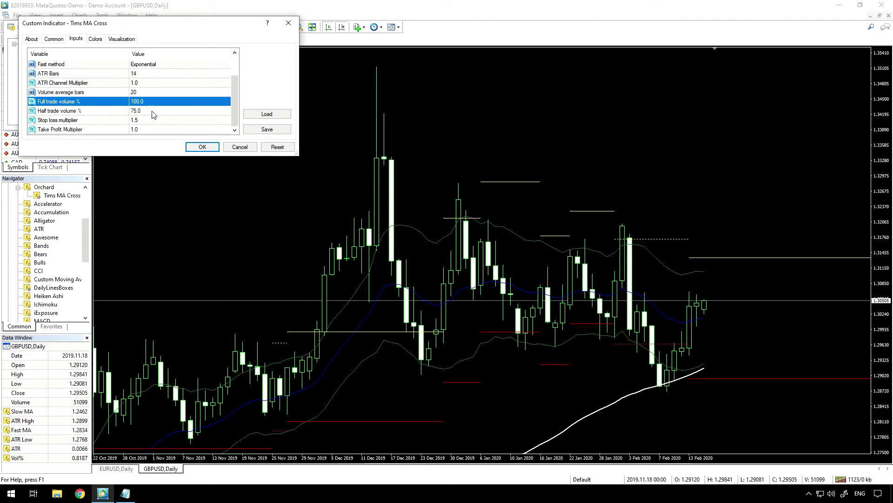
{"action": "left_click", "coordinate": [152, 112]}
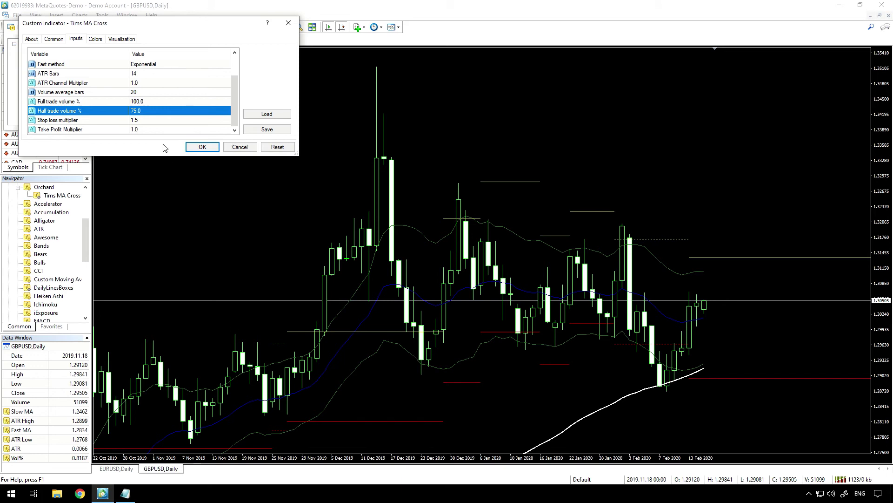
- Check the Stop loss and Take Profit multipliers, then cancel the settings unchanged
{"action": "key", "text": "Down"}
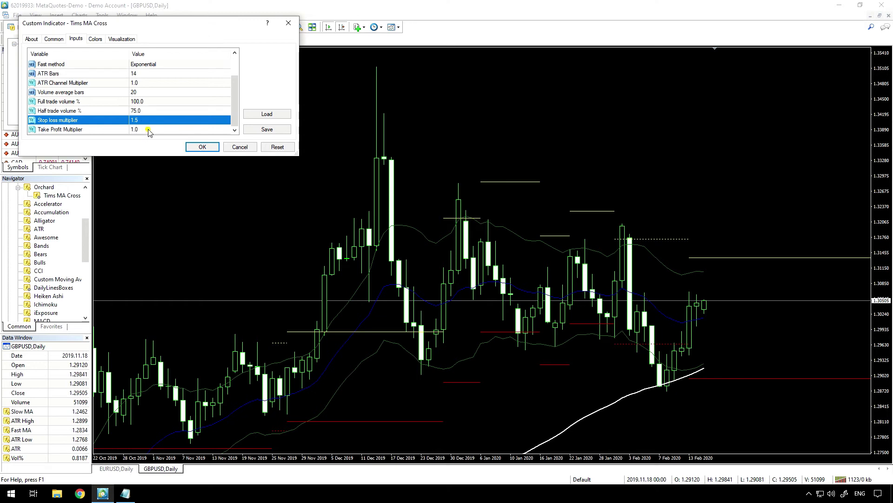
{"action": "left_click", "coordinate": [149, 132]}
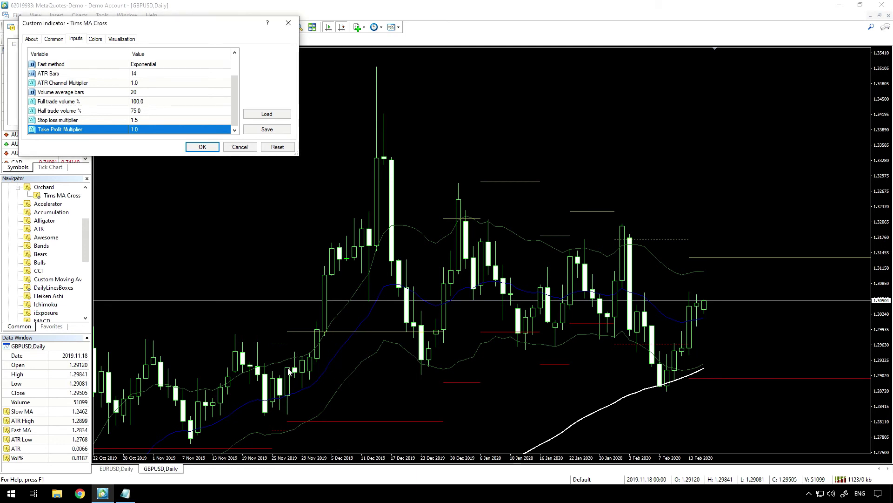
{"action": "left_click", "coordinate": [242, 147]}
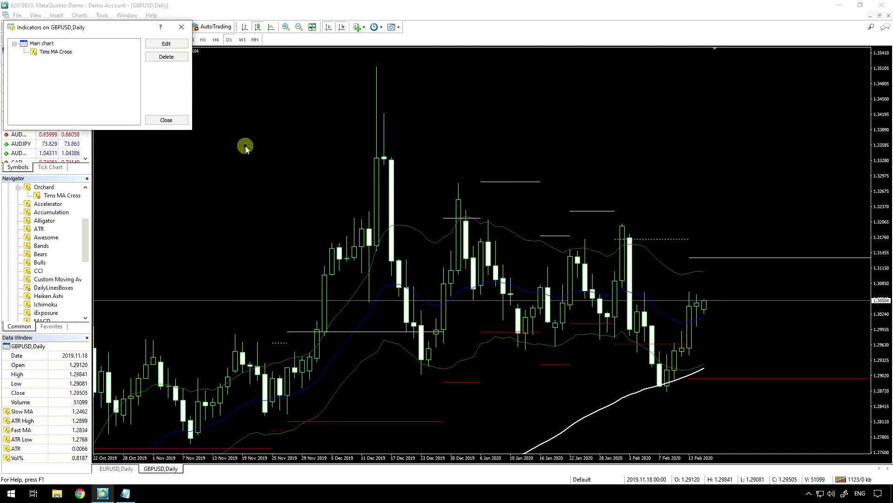
- Close the indicator list and measure price and bar distances from the 27 Nov bar with the crosshair
{"action": "left_click", "coordinate": [173, 120]}
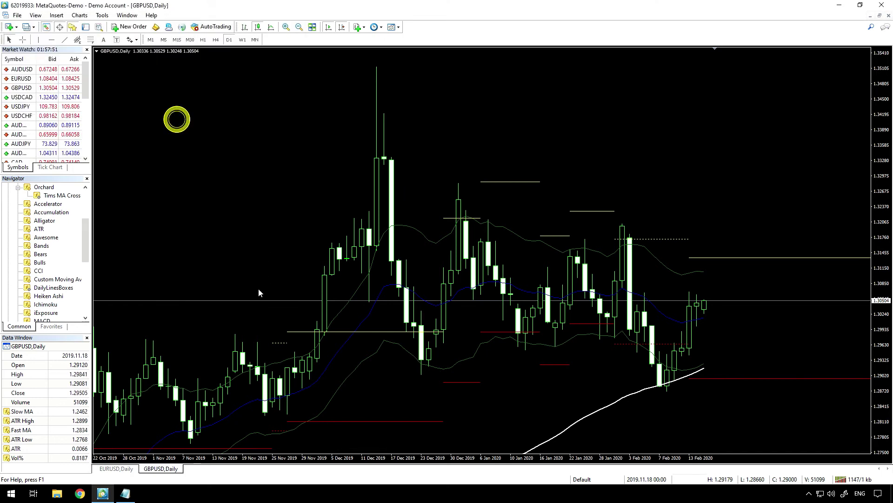
{"action": "middle_click", "coordinate": [255, 317]}
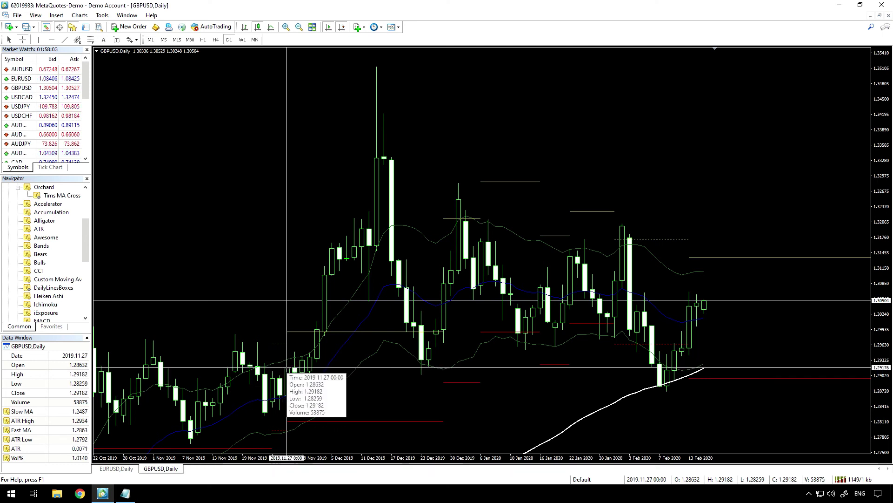
{"action": "left_click_drag", "start_coordinate": [287, 368], "coordinate": [300, 423]}
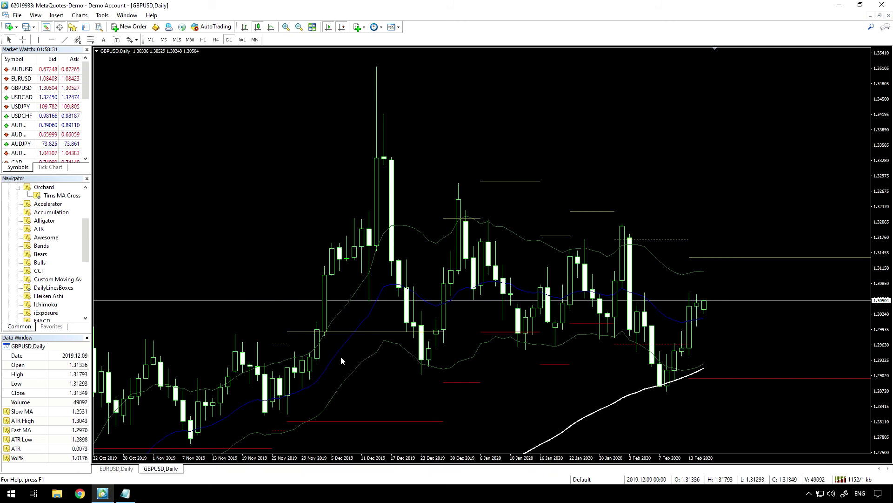
{"action": "middle_click", "coordinate": [365, 393]}
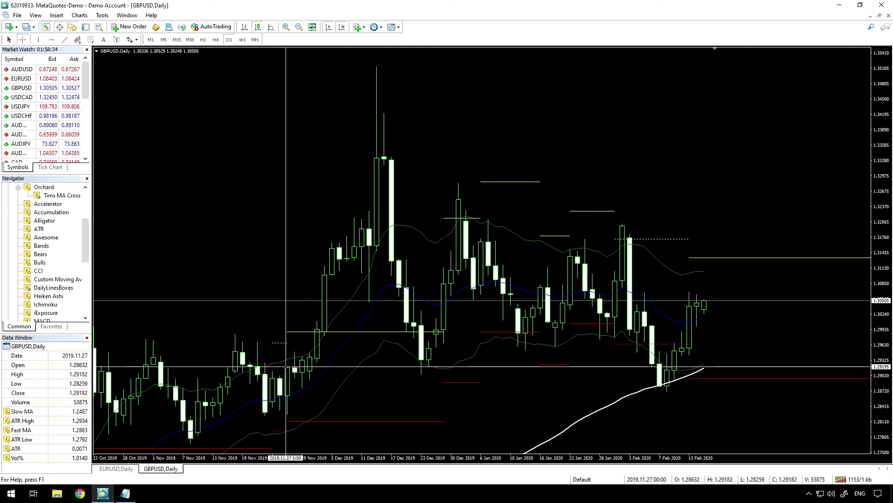
{"action": "mouse_move", "coordinate": [286, 367]}
{"action": "left_mouse_down"}
{"action": "mouse_move", "coordinate": [305, 358]}
{"action": "mouse_move", "coordinate": [318, 331]}
{"action": "left_mouse_up"}
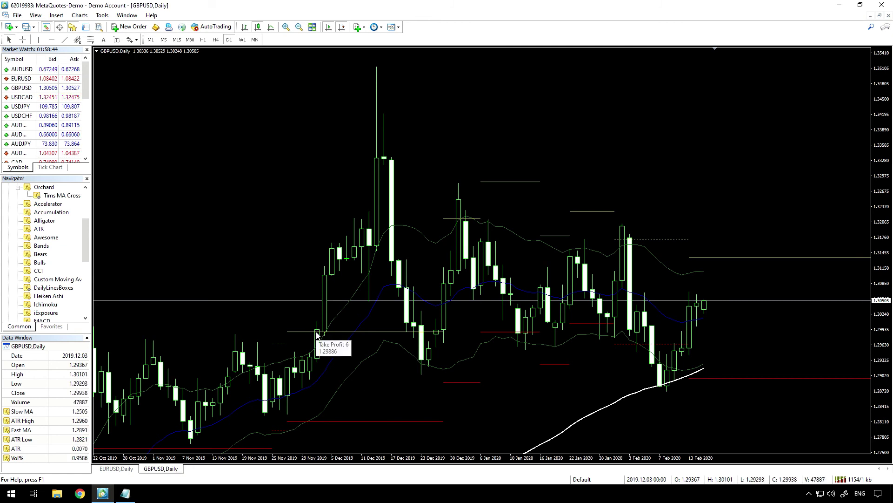
{"action": "middle_click", "coordinate": [365, 388]}
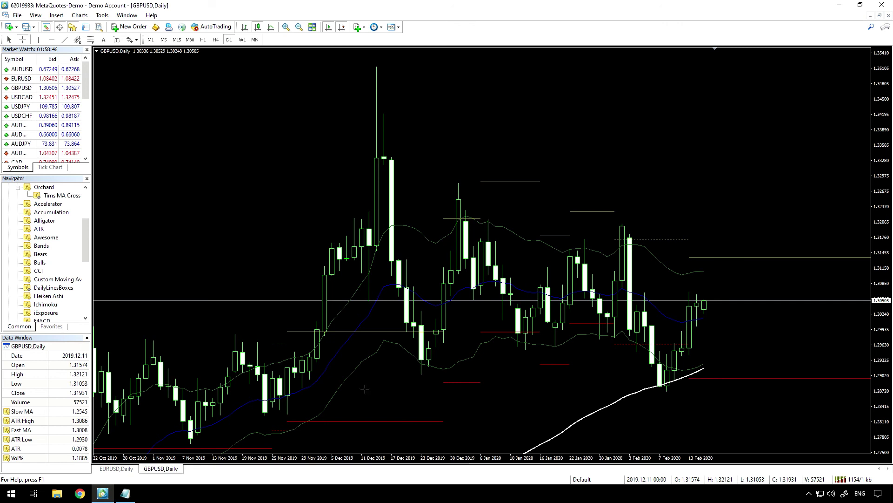